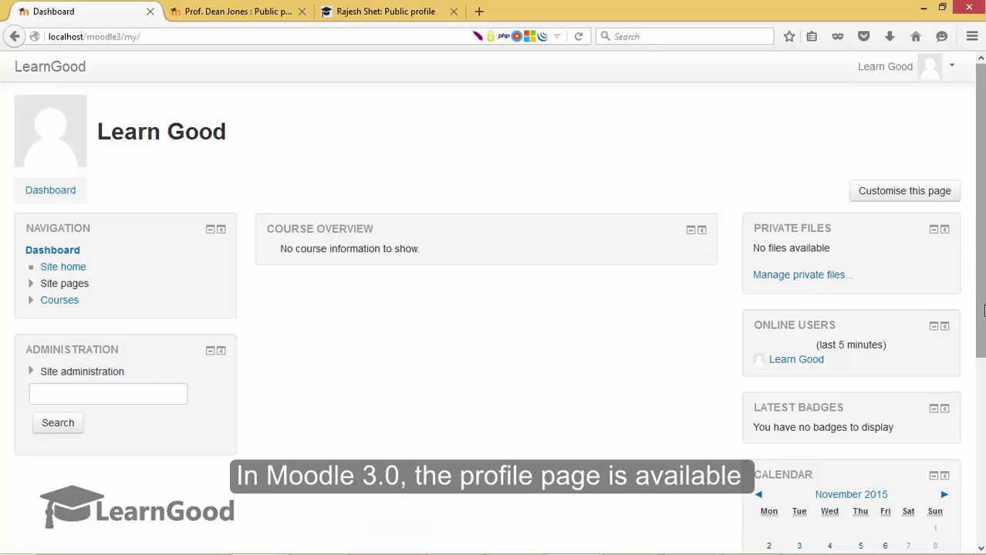
# Open the logged-in administrator's profile page and look over its user details, miscellaneous, reports and login activity sections
pyautogui.click(946, 81)
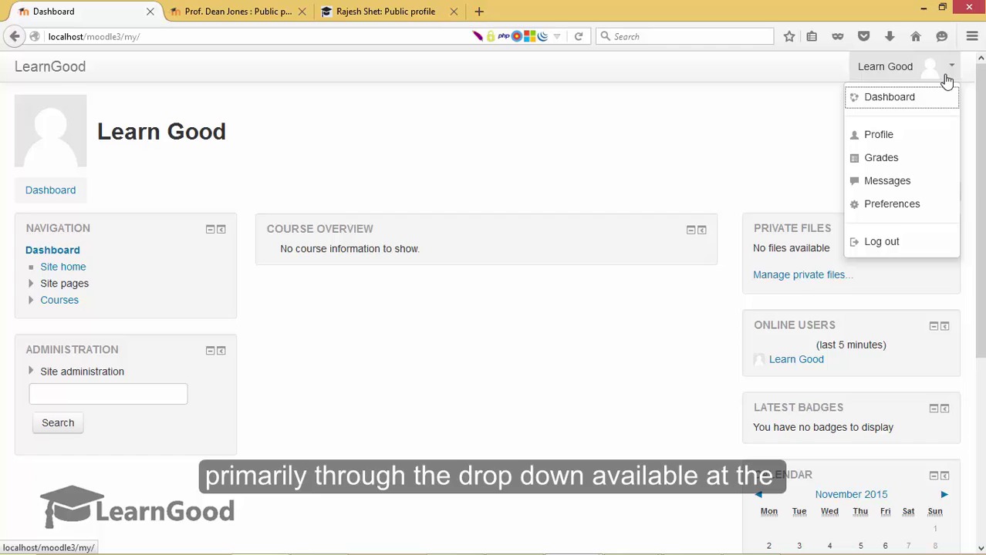
pyautogui.click(910, 141)
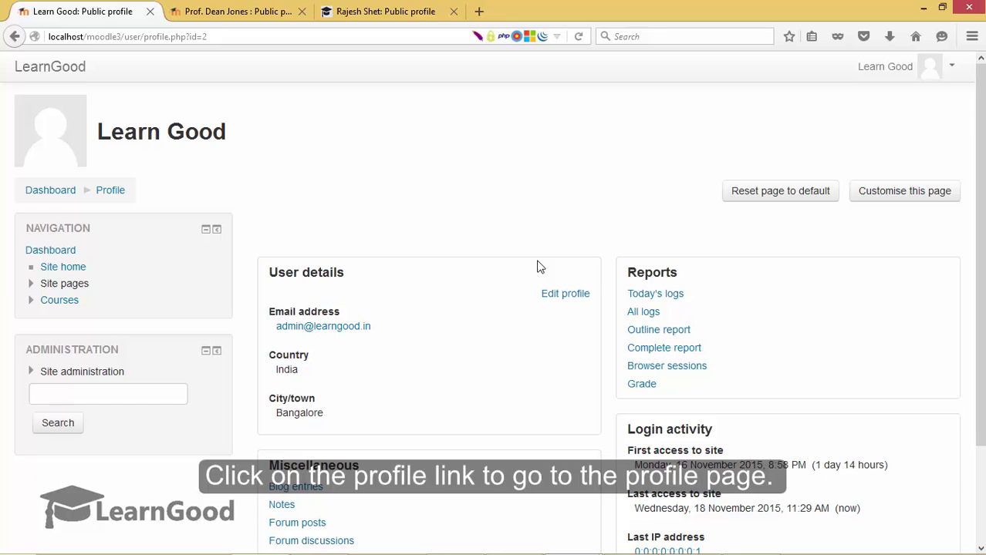
pyautogui.scroll(-2, 563, 299)
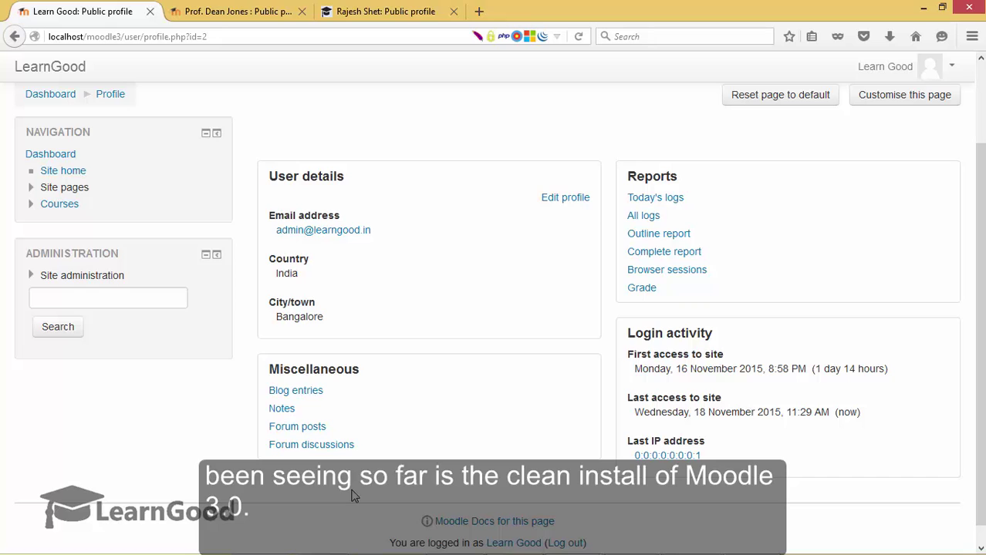
# Compare the administrator's profile page with the teacher's and the student's profile pages open in the browser
pyautogui.click(228, 12)
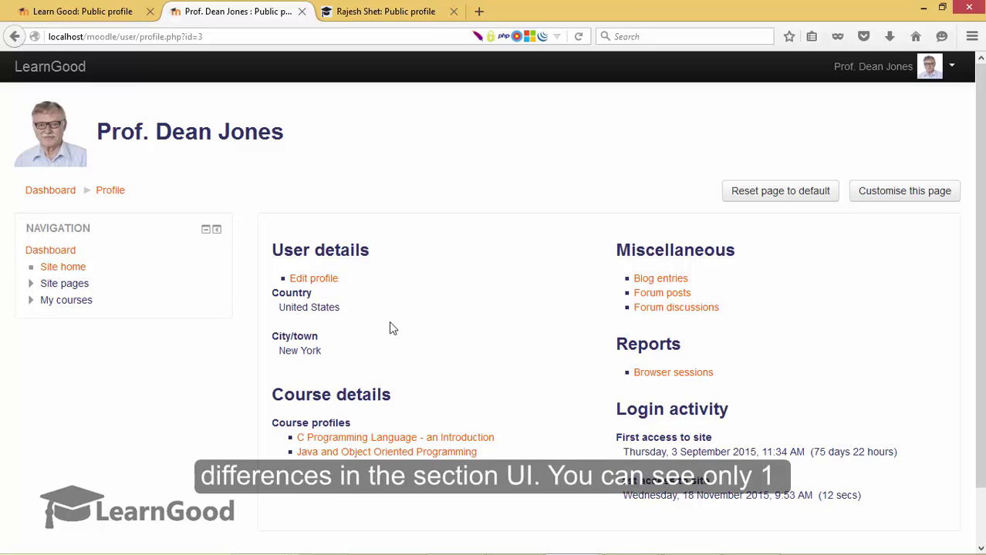
pyautogui.click(62, 12)
pyautogui.click(236, 17)
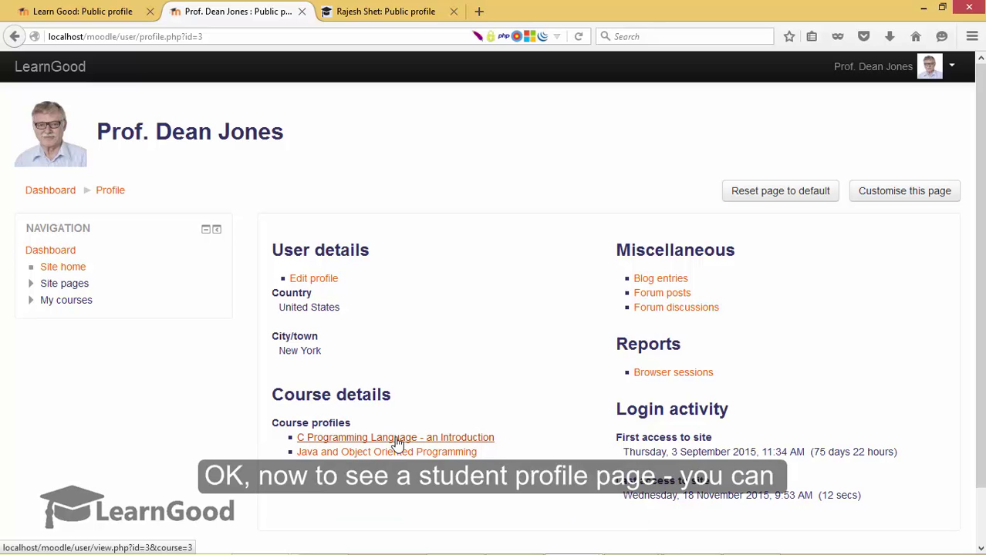
pyautogui.hotkey('ctrl', 'Tab')
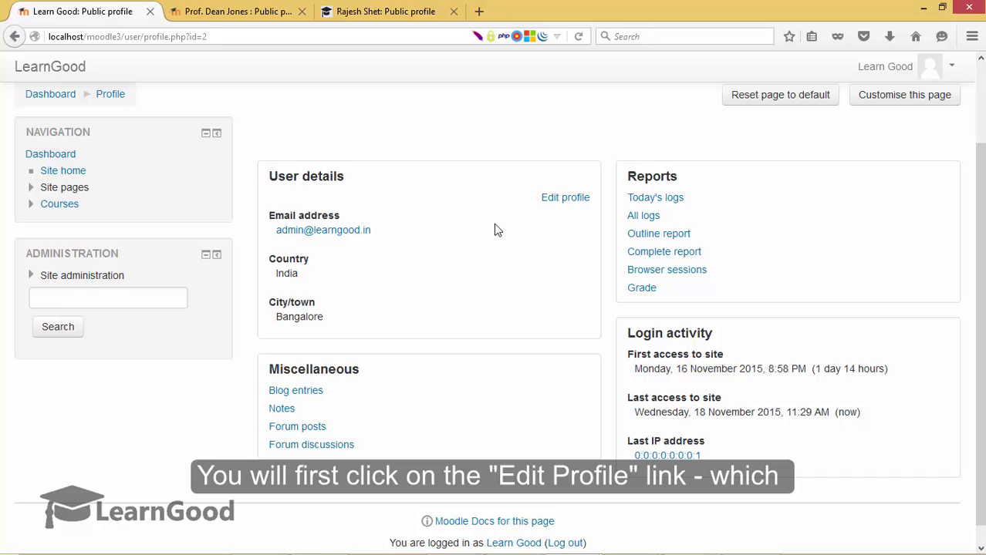
# Open the administrator's profile for editing and collapse the General and User picture sections
pyautogui.click(552, 200)
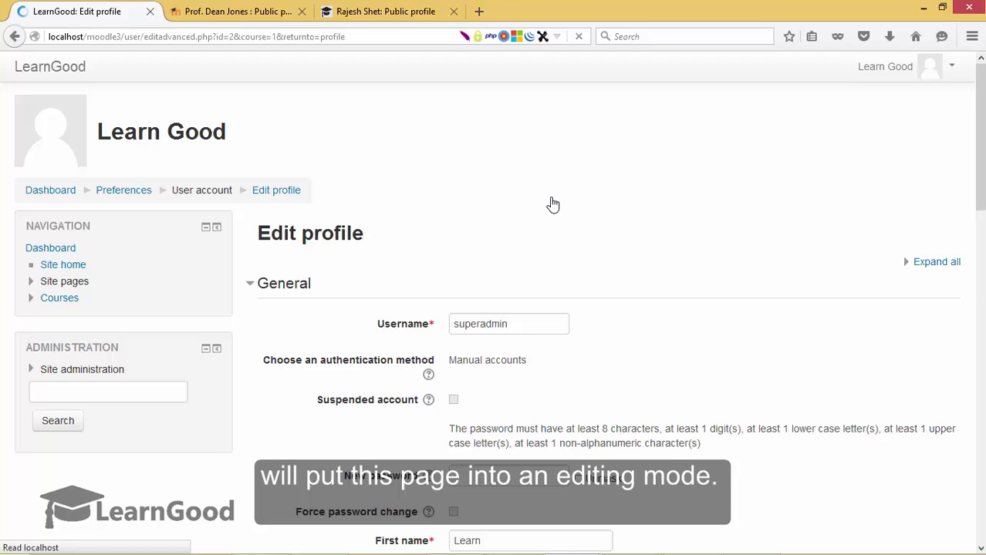
pyautogui.scroll(-2, 550, 197)
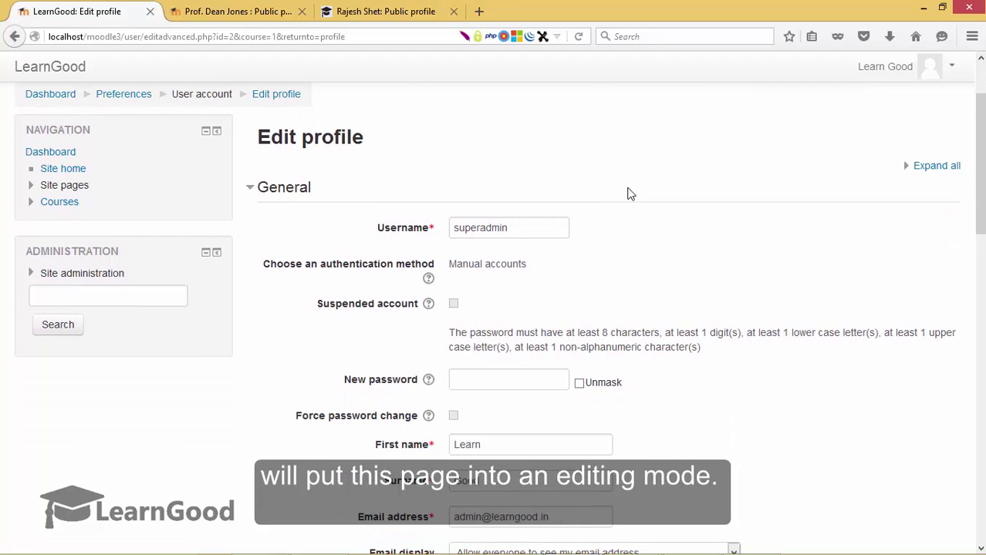
pyautogui.click(250, 189)
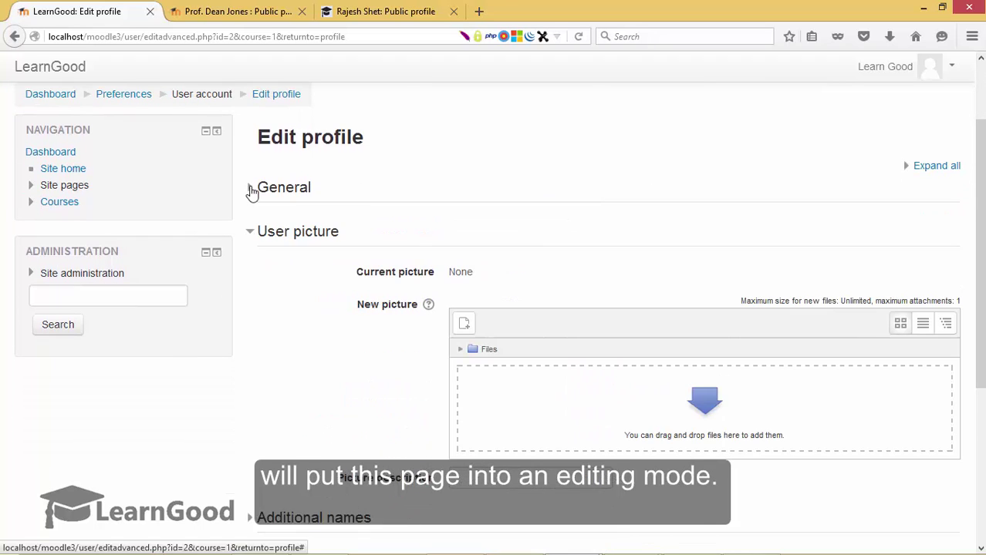
pyautogui.click(250, 233)
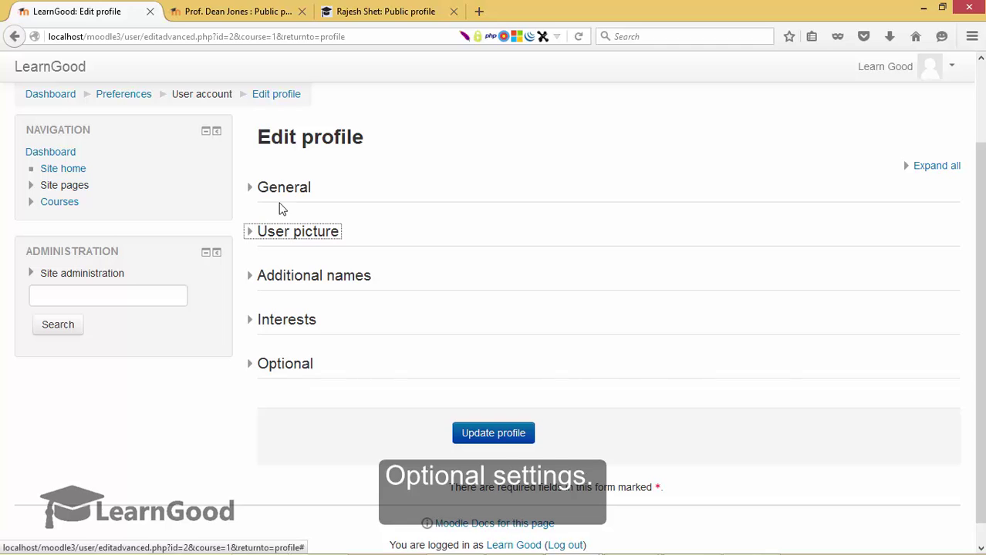
# Expand the General section, show the full Description editor toolbar and paste the prepared welcome message into the Description
pyautogui.click(251, 191)
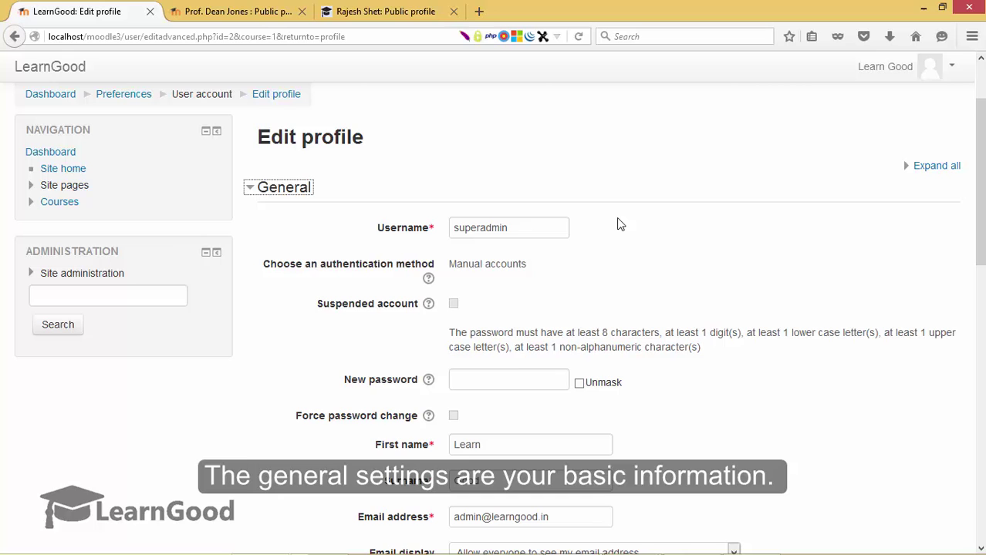
pyautogui.scroll(-2, 617, 223)
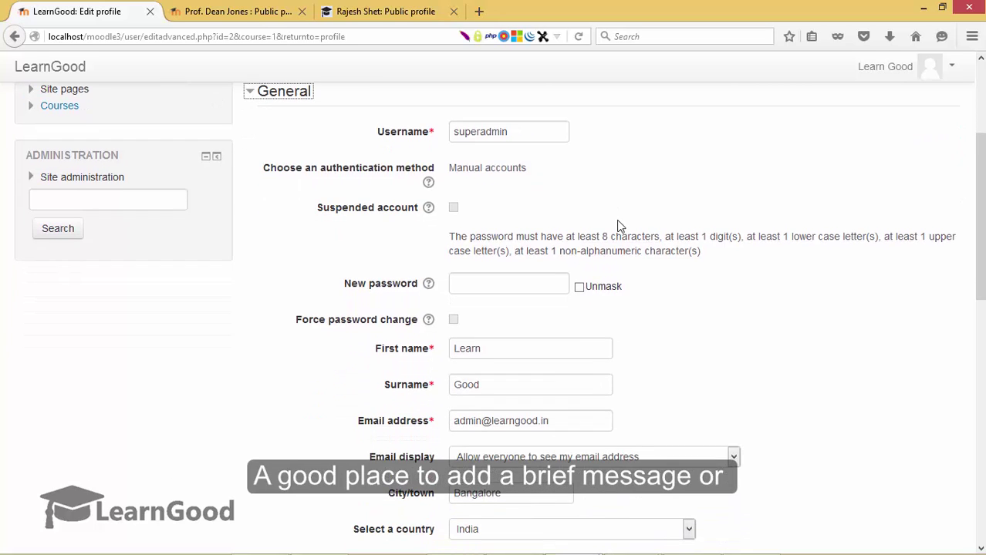
pyautogui.scroll(-6, 616, 225)
pyautogui.click(531, 373)
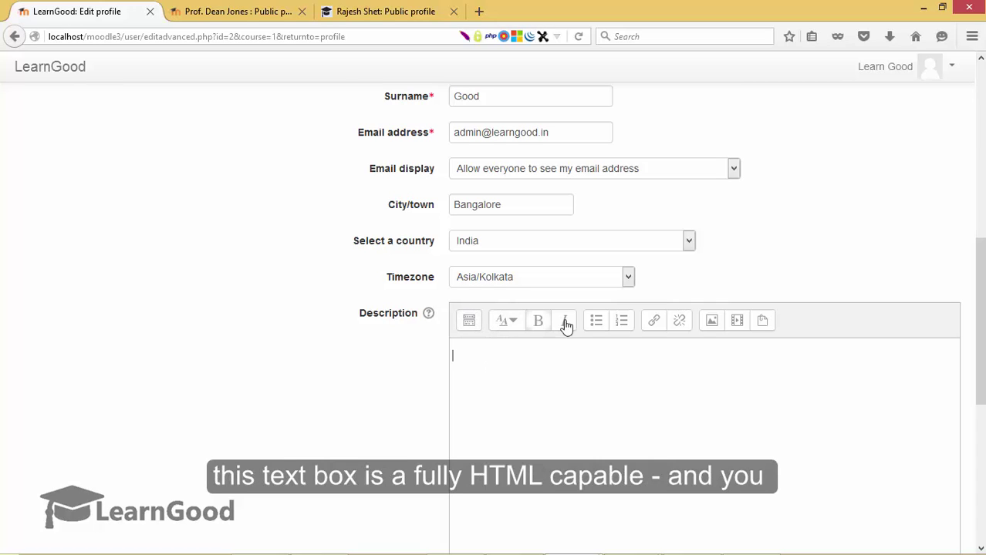
pyautogui.click(470, 323)
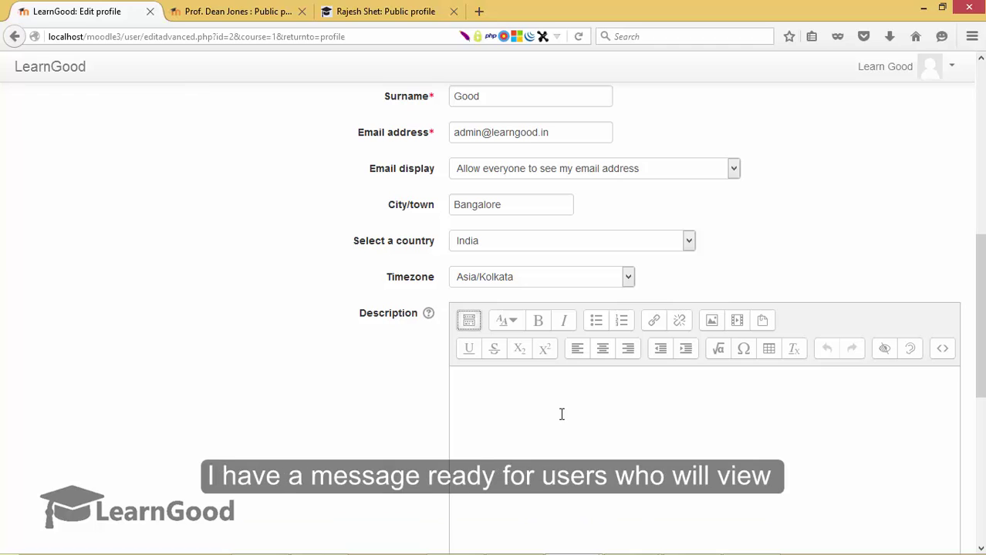
pyautogui.click(562, 414)
pyautogui.hotkey('ctrl', 'v')
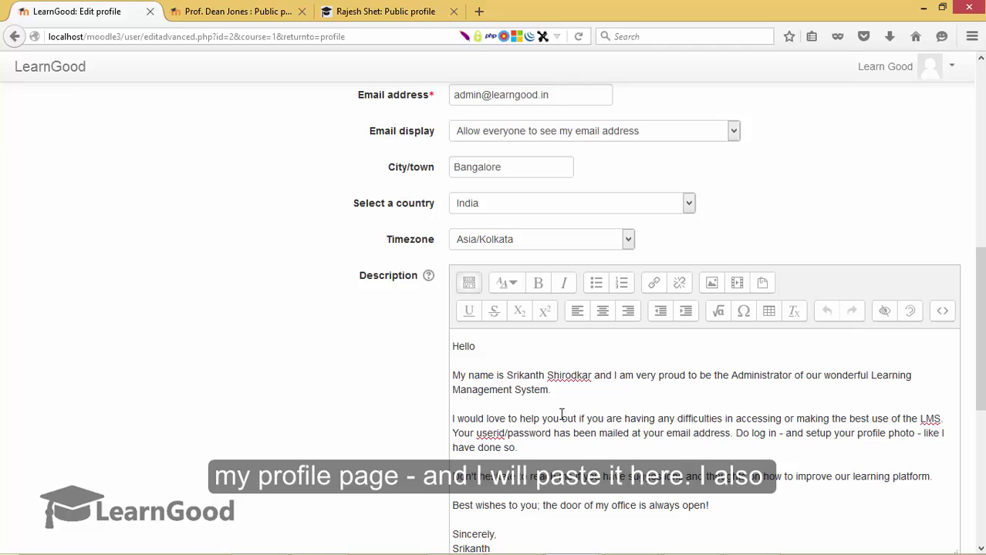
# Expand the User picture section and upload sri_1.png as the new profile picture
pyautogui.scroll(-2, 686, 420)
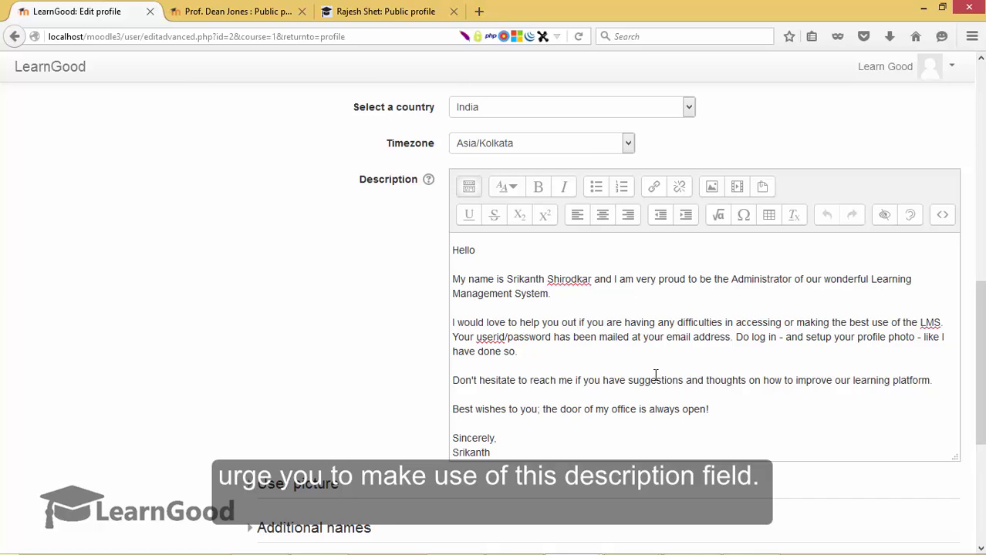
pyautogui.scroll(-2, 655, 374)
pyautogui.click(267, 387)
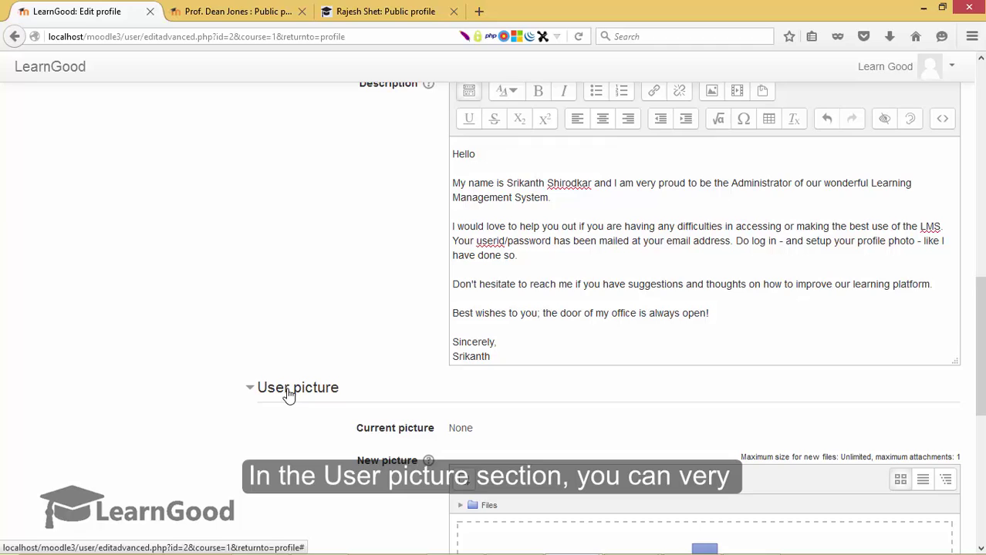
pyautogui.scroll(-6, 595, 307)
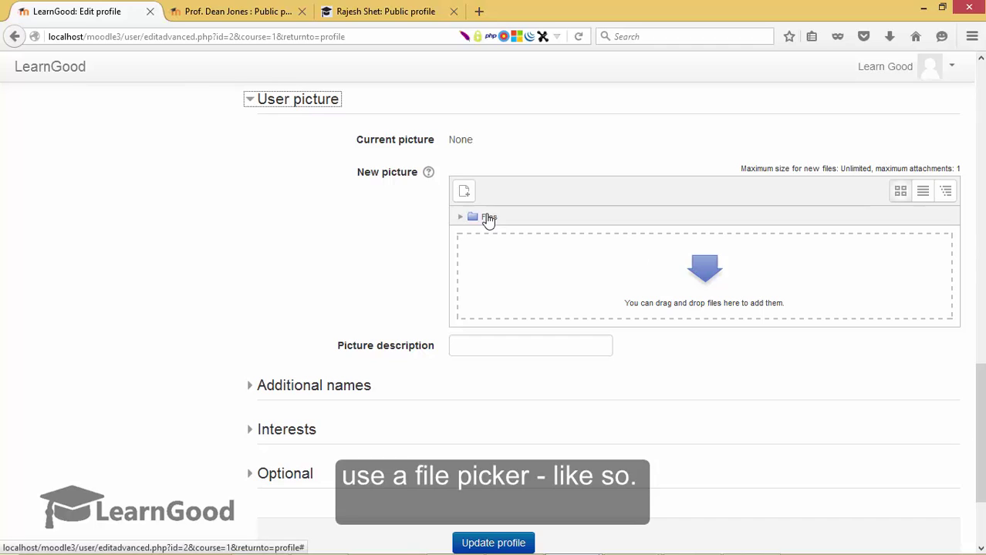
pyautogui.click(488, 219)
pyautogui.click(219, 180)
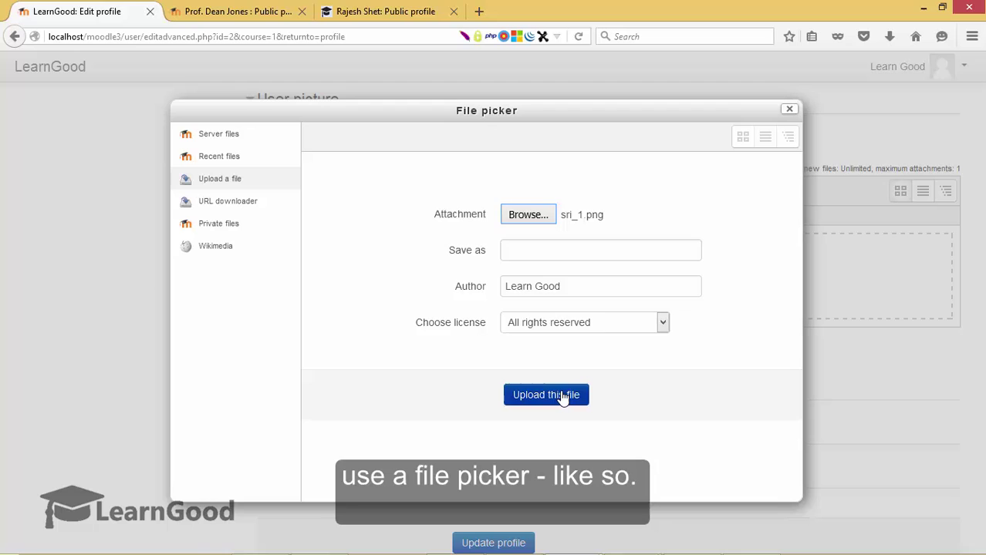
pyautogui.click(563, 397)
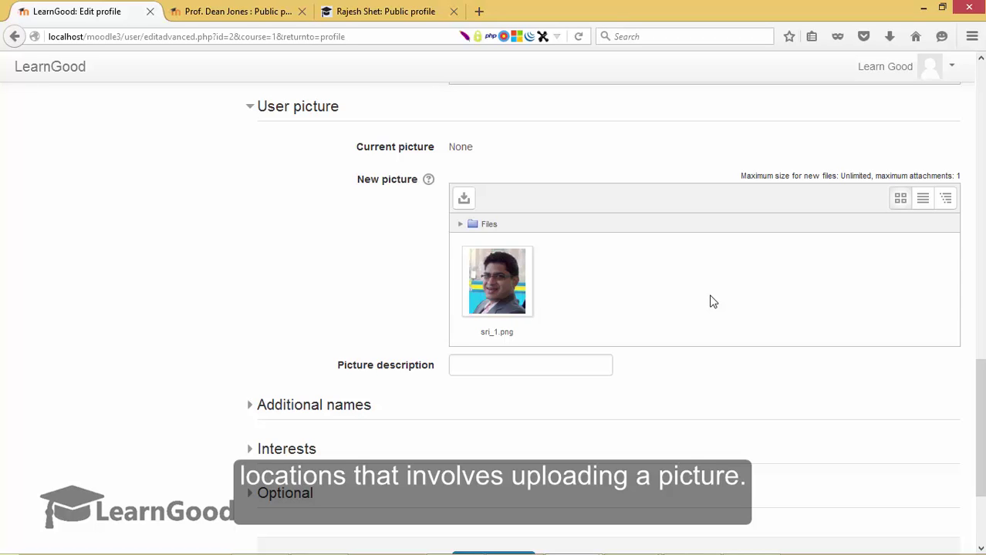
# Expand the Additional names section and review its phonetic, middle and alternate name fields
pyautogui.scroll(-2, 524, 418)
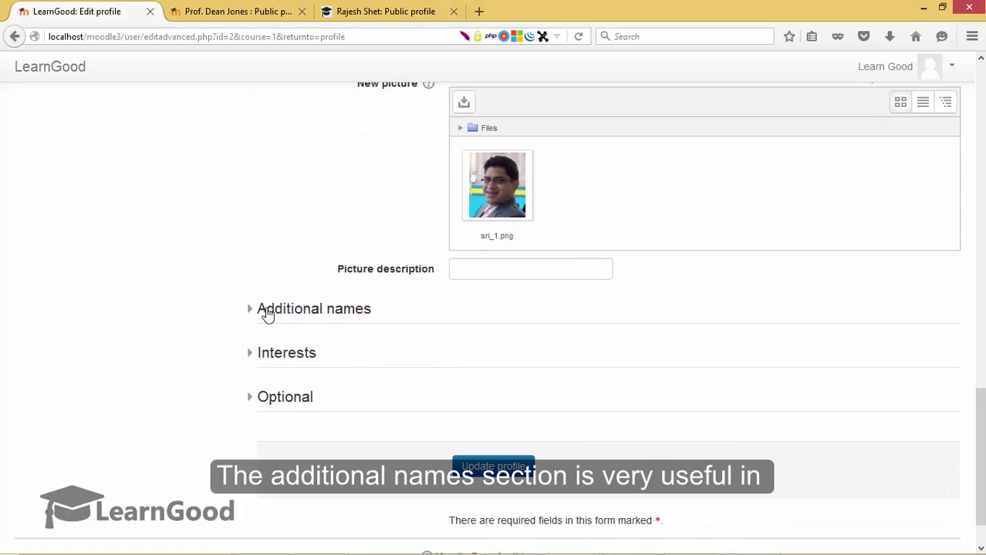
pyautogui.click(323, 311)
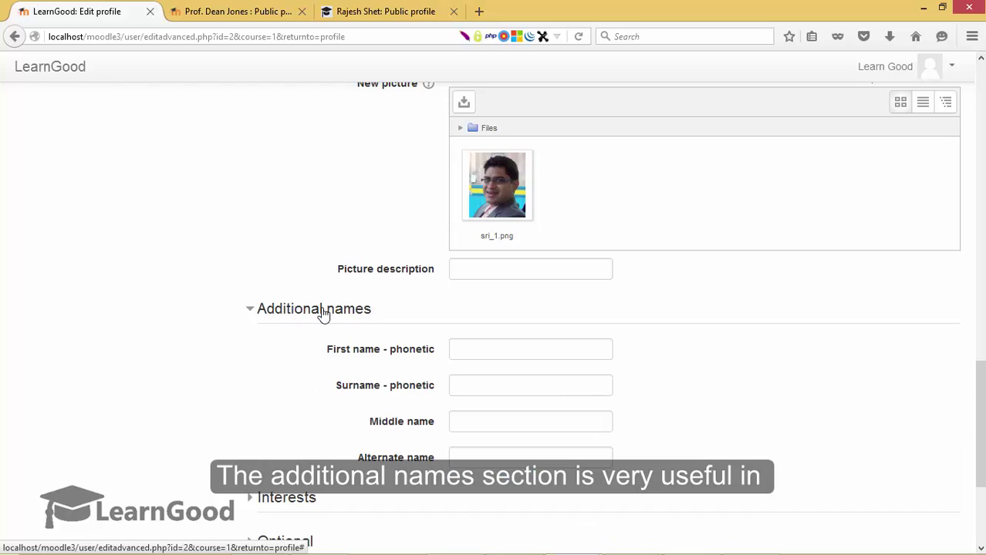
pyautogui.scroll(-2, 697, 356)
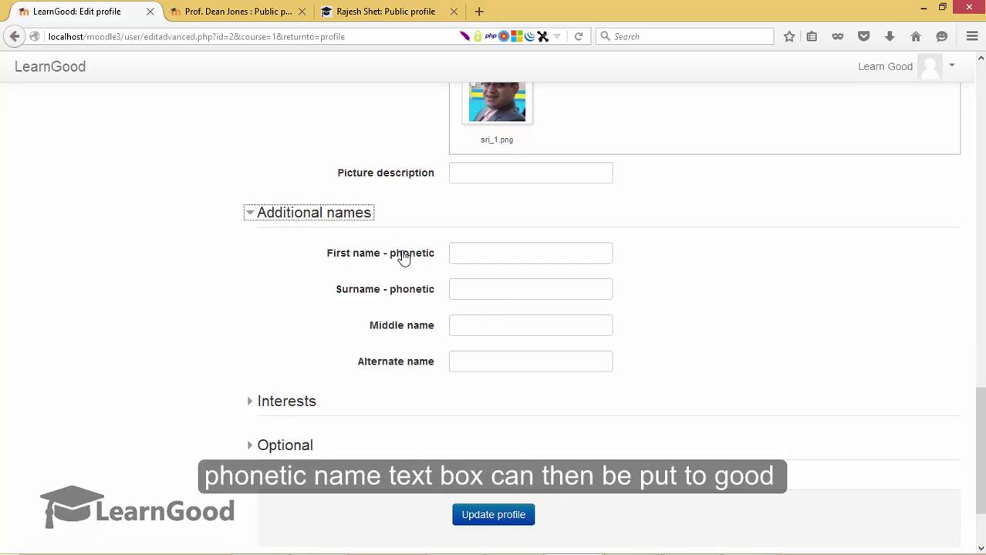
# Expand the Interests section and add the tags Edutech and Cricket to the list of interests
pyautogui.scroll(-2, 332, 278)
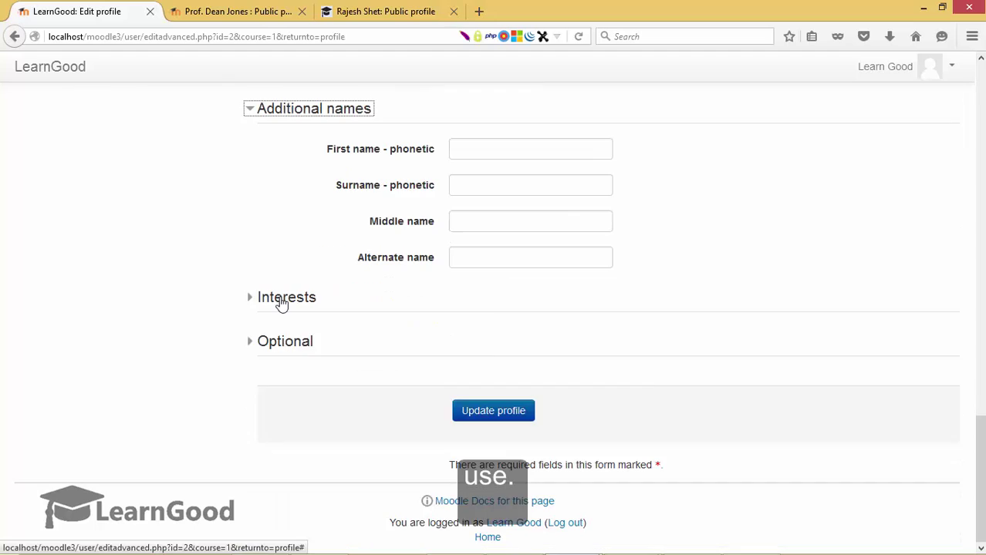
pyautogui.click(282, 301)
pyautogui.scroll(-1, 390, 292)
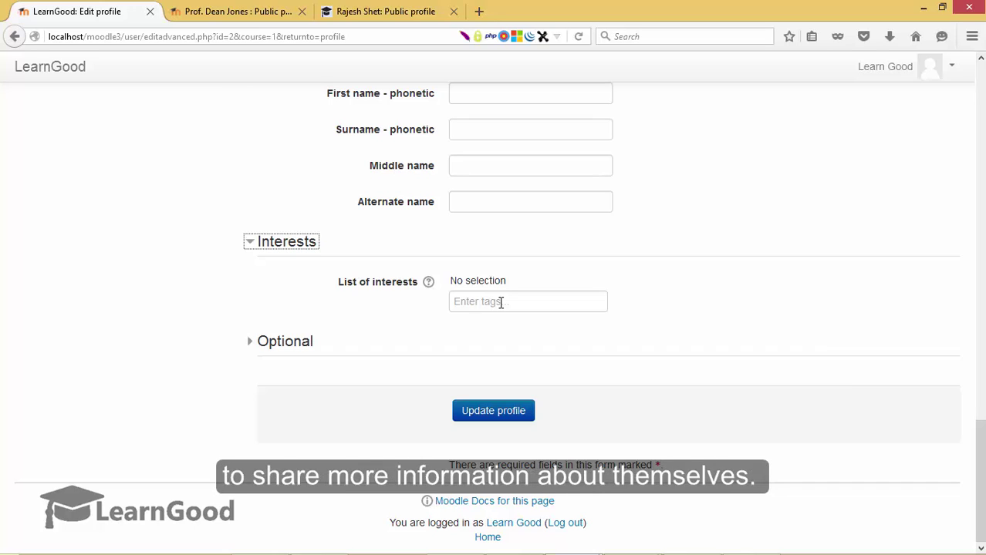
pyautogui.click(501, 302)
pyautogui.write('Edutech')
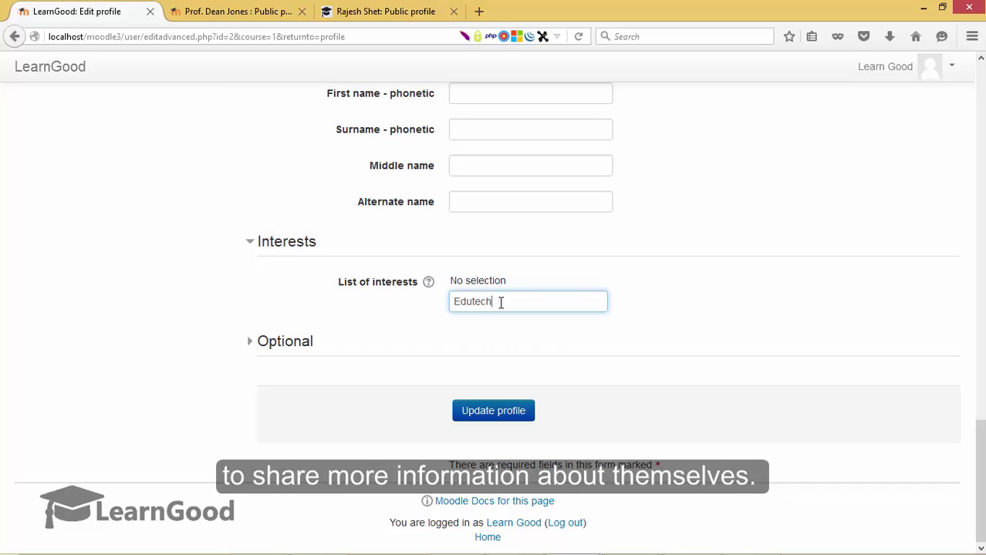
pyautogui.press('Return')
pyautogui.write('Cricket')
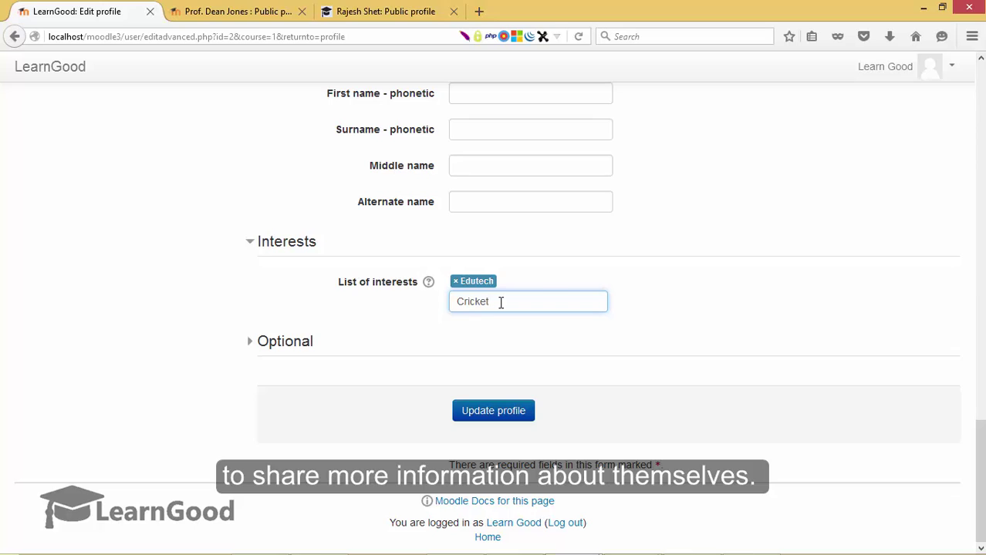
pyautogui.press('Return')
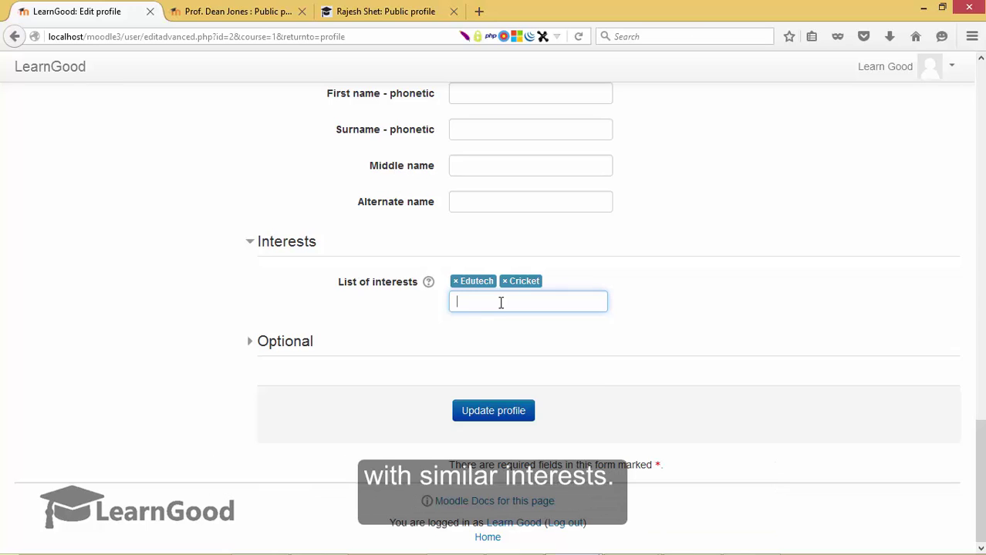
# Expand the Optional section and review its web page, messaging ID, institution, phone and address fields
pyautogui.click(286, 345)
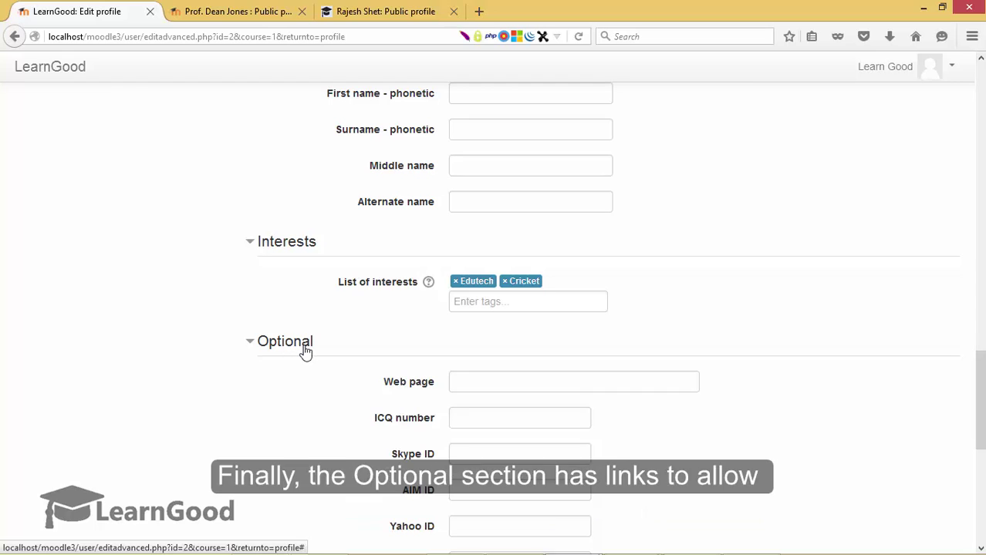
pyautogui.scroll(-2, 312, 341)
pyautogui.scroll(-1, 332, 327)
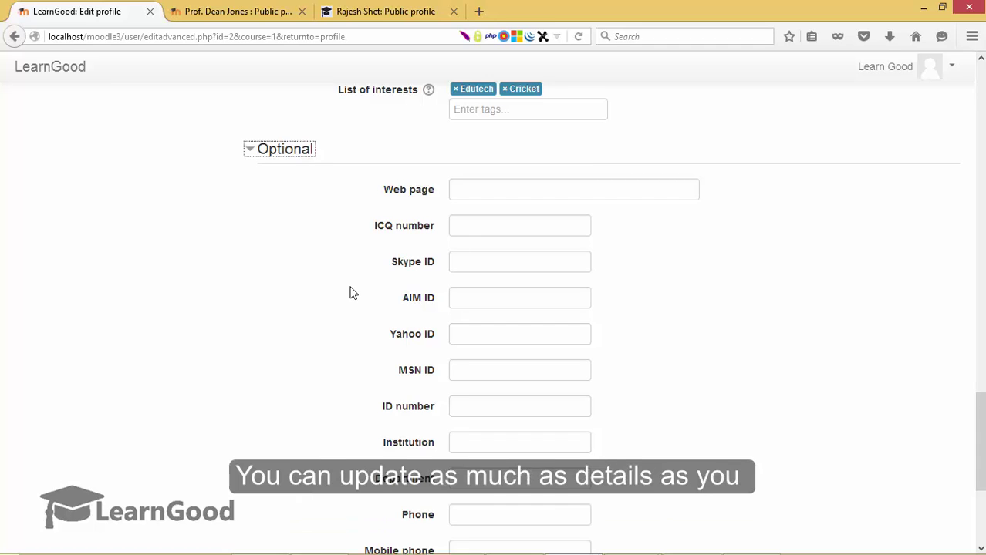
pyautogui.scroll(-5, 350, 293)
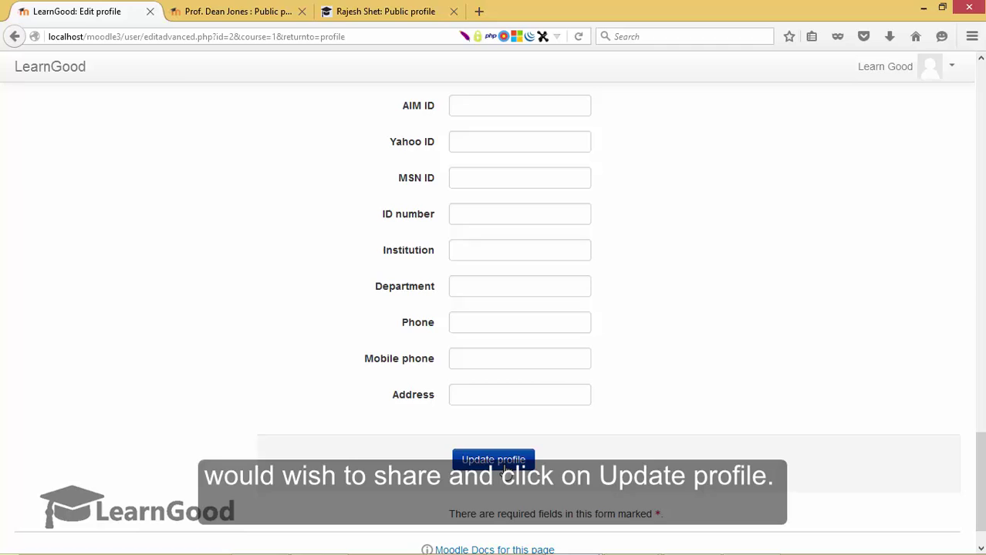
pyautogui.scroll(-1, 493, 422)
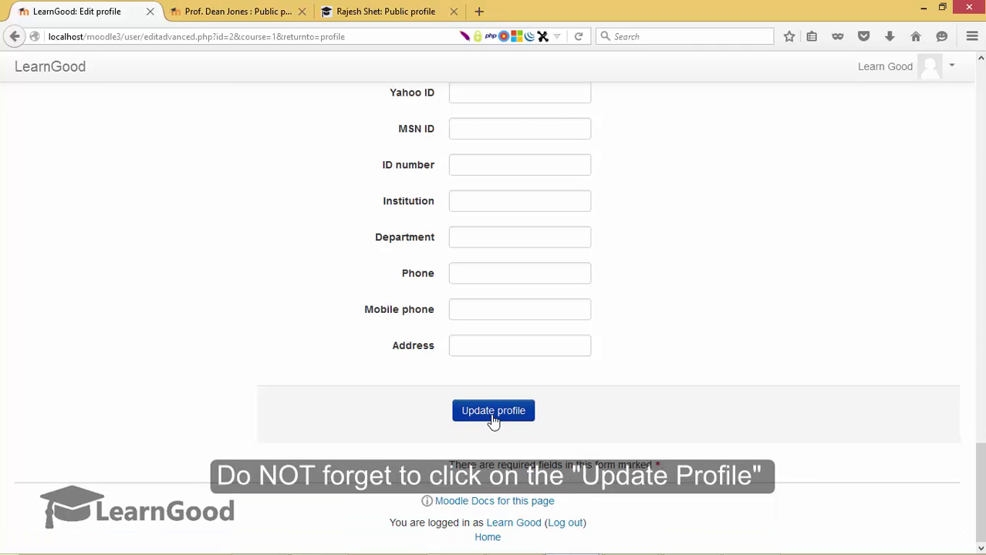
# Save the profile changes and check the description message on the administrator's profile page
pyautogui.click(493, 416)
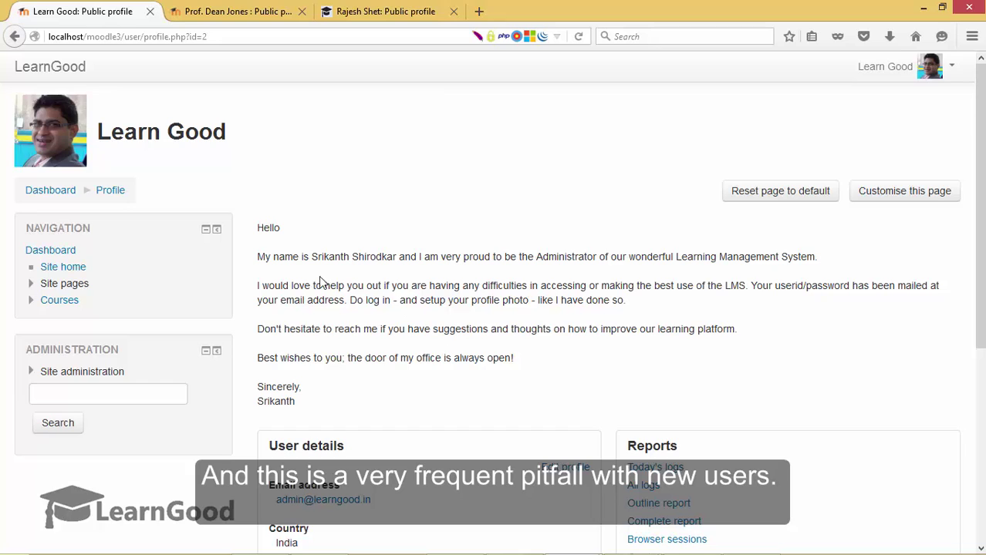
pyautogui.moveTo(257, 227); pyautogui.dragTo(304, 403)
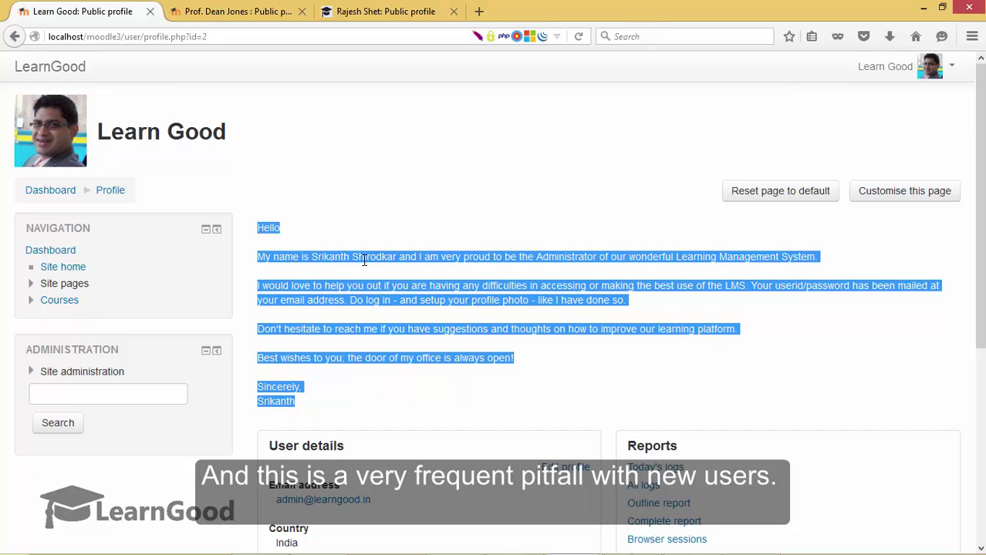
pyautogui.click(363, 260)
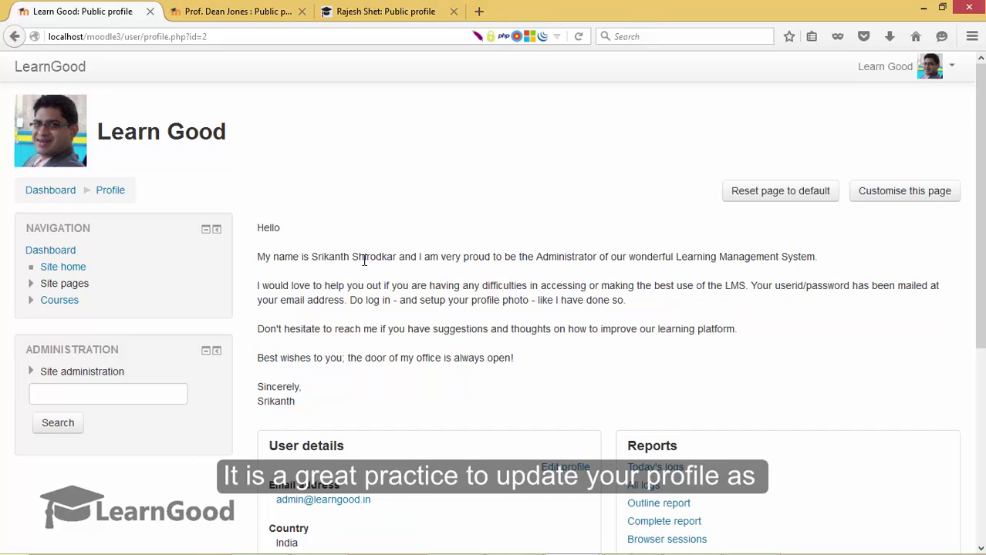